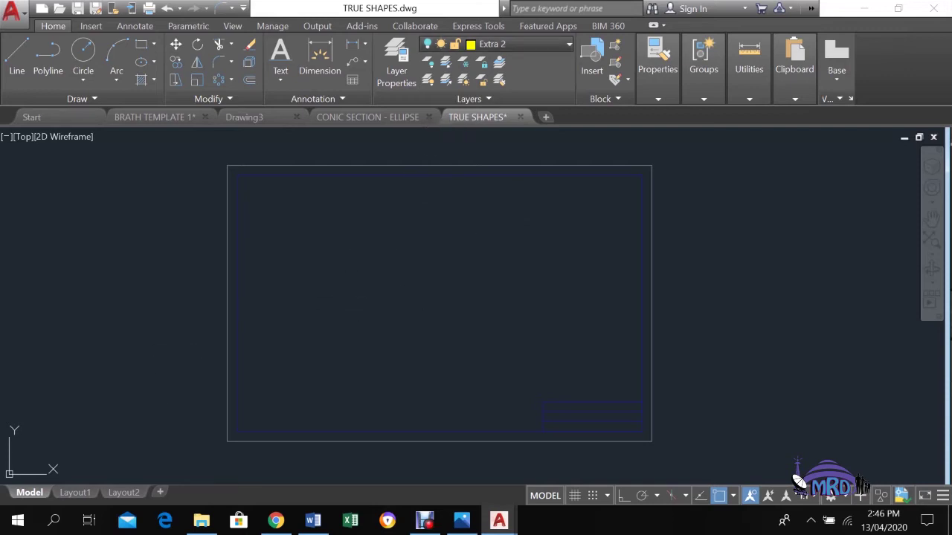
click(490, 44)
click(491, 63)
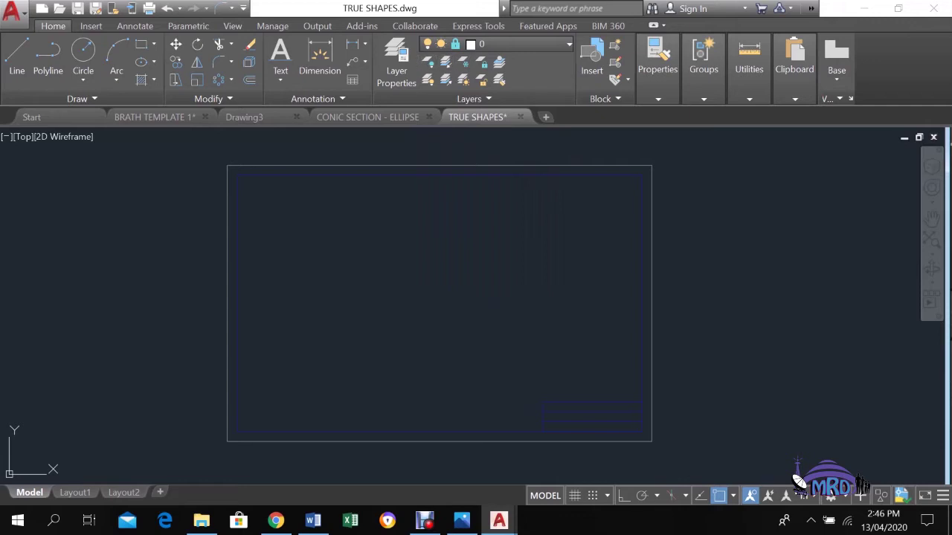
click(491, 44)
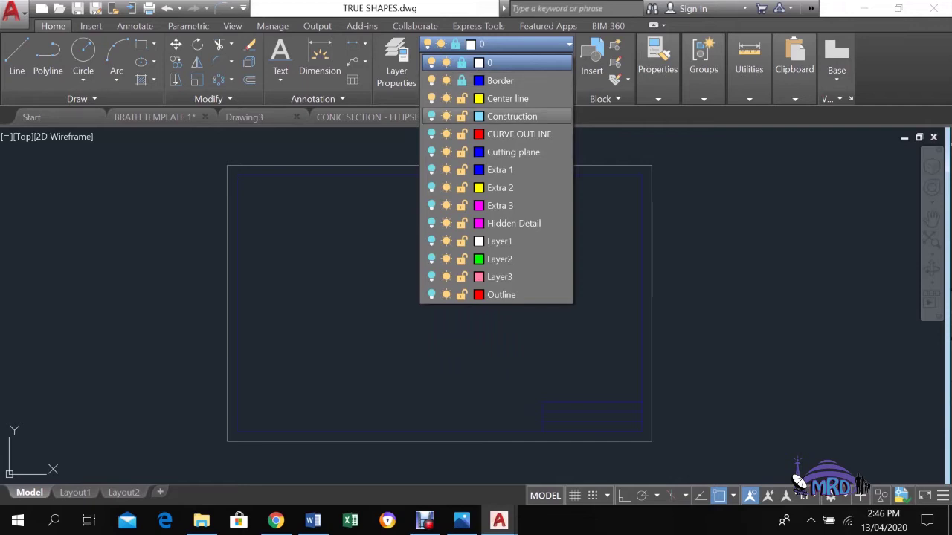
click(431, 63)
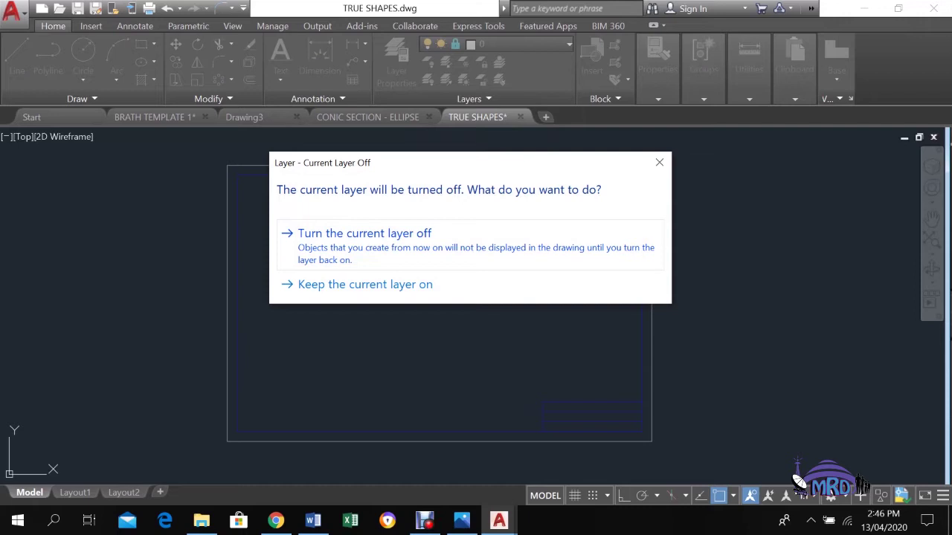
click(398, 248)
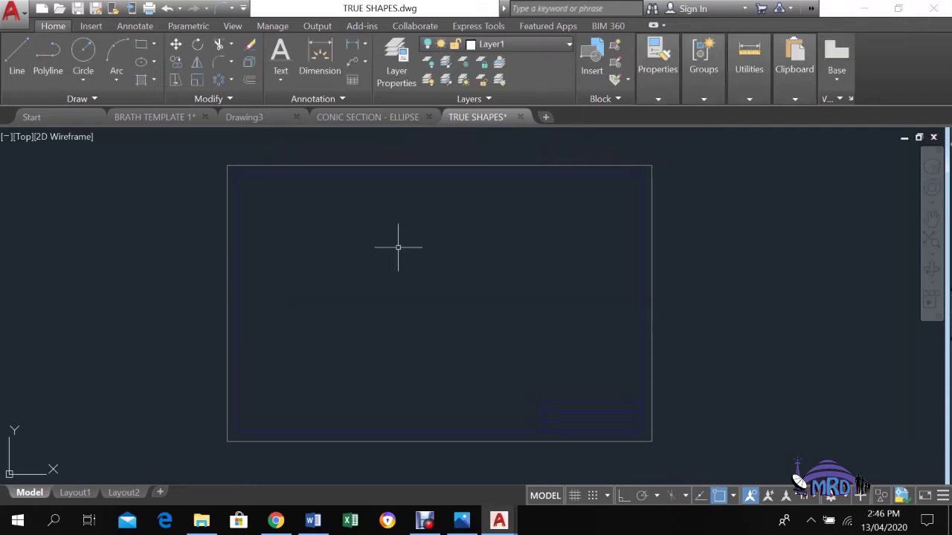
- Make Layer1 the current layer and turn it on to show the full hexagonal prism
click(520, 44)
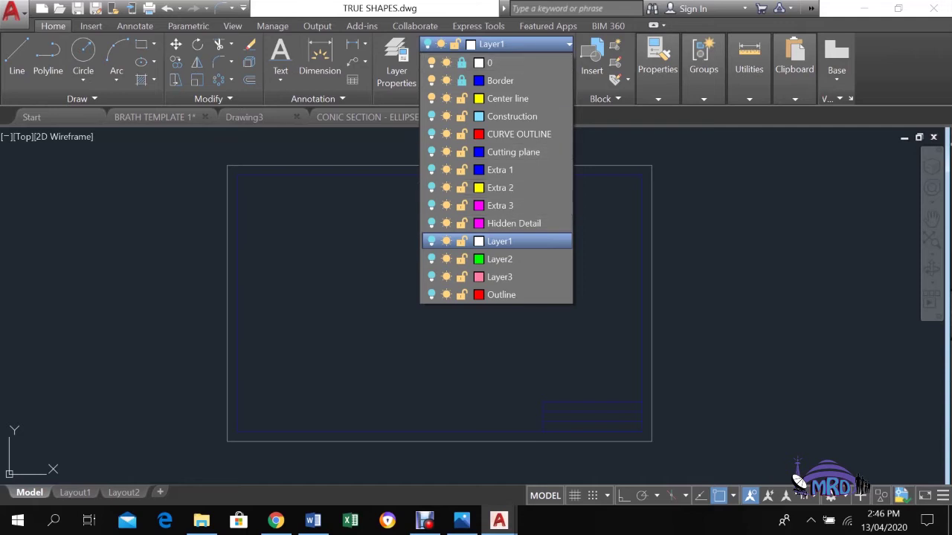
click(495, 241)
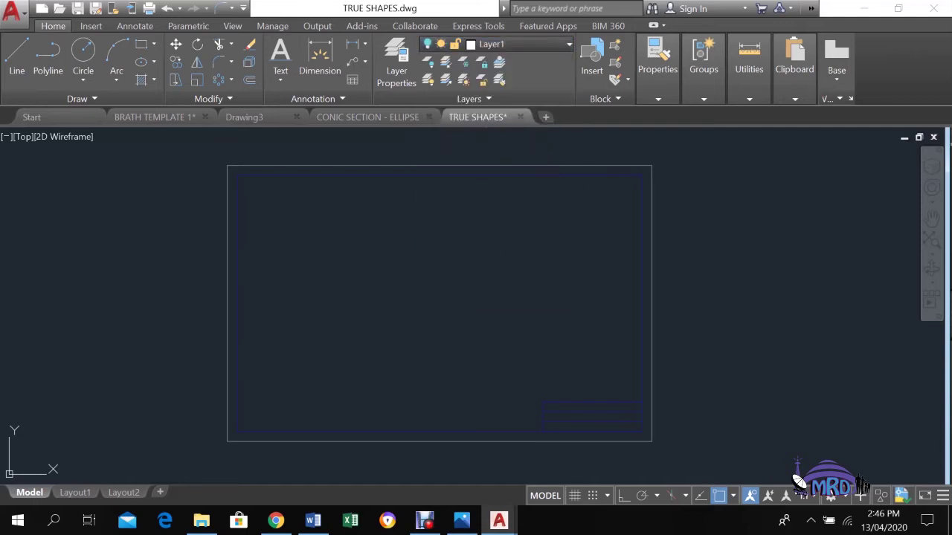
click(513, 44)
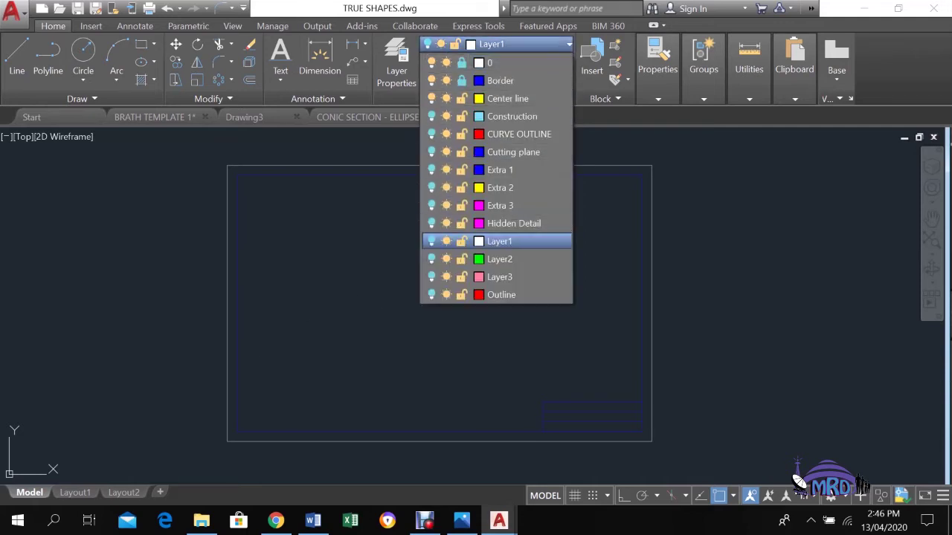
click(431, 241)
click(356, 267)
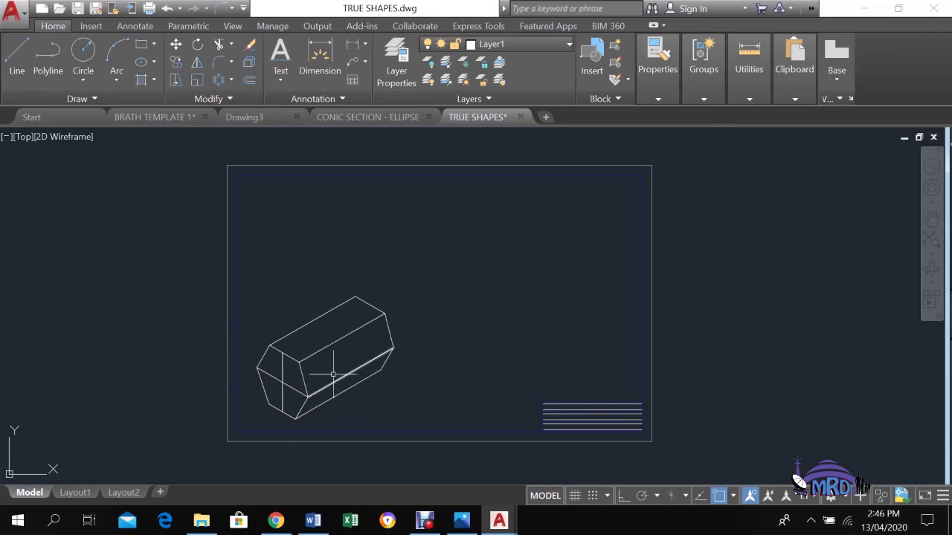
- Turn on the Cutting plane and CURVE OUTLINE layers to show the plane and the section across the prism
mouse_move(302, 380)
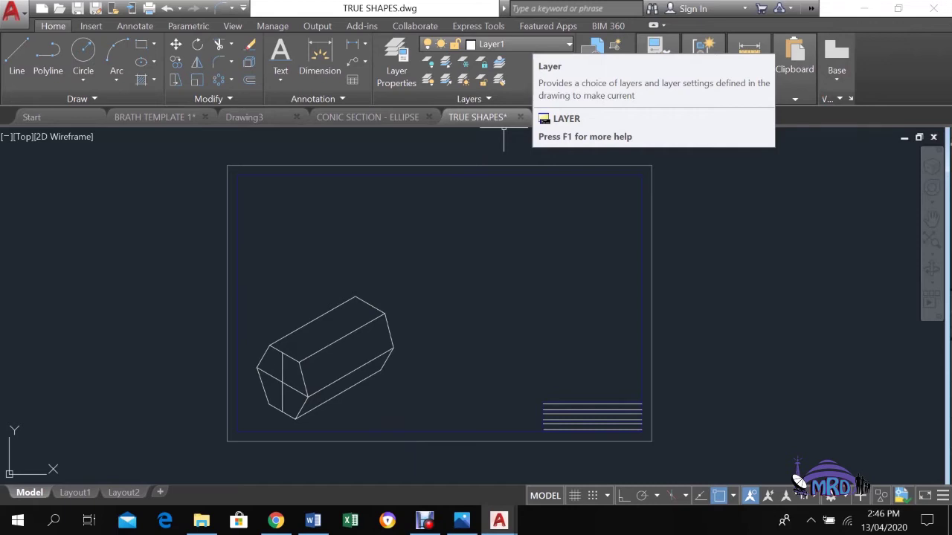
click(521, 44)
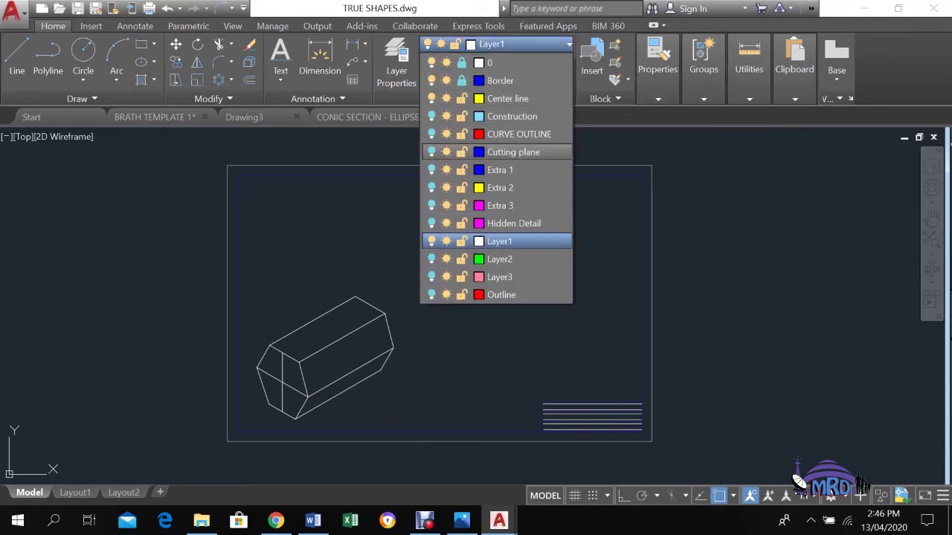
click(432, 151)
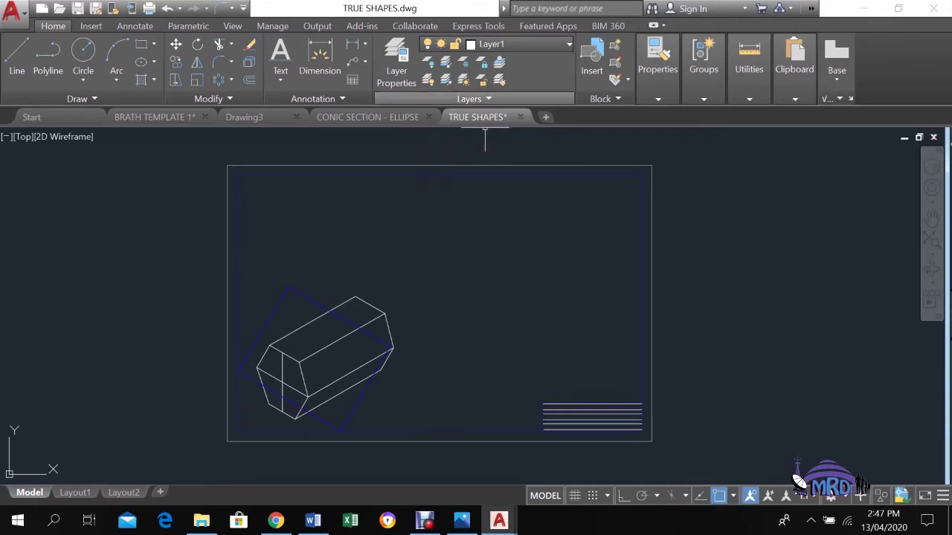
click(513, 44)
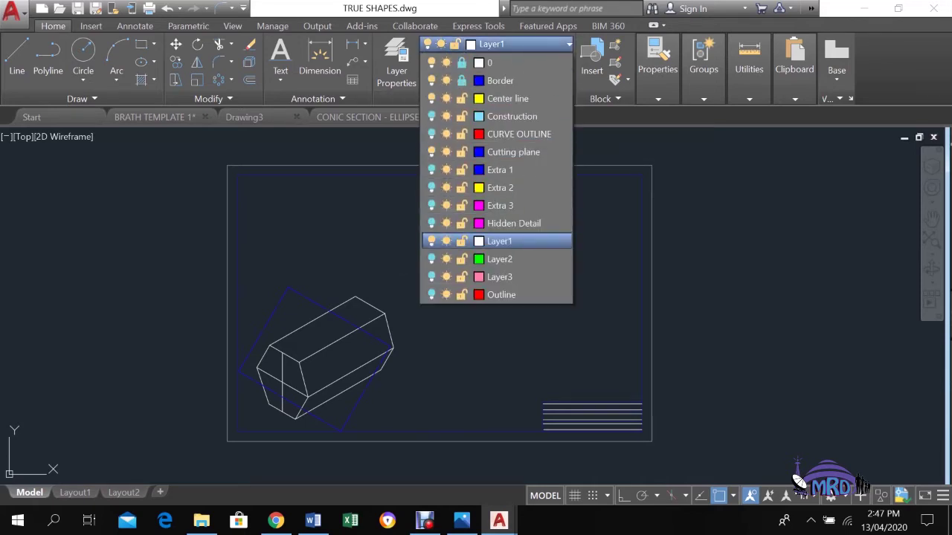
click(431, 134)
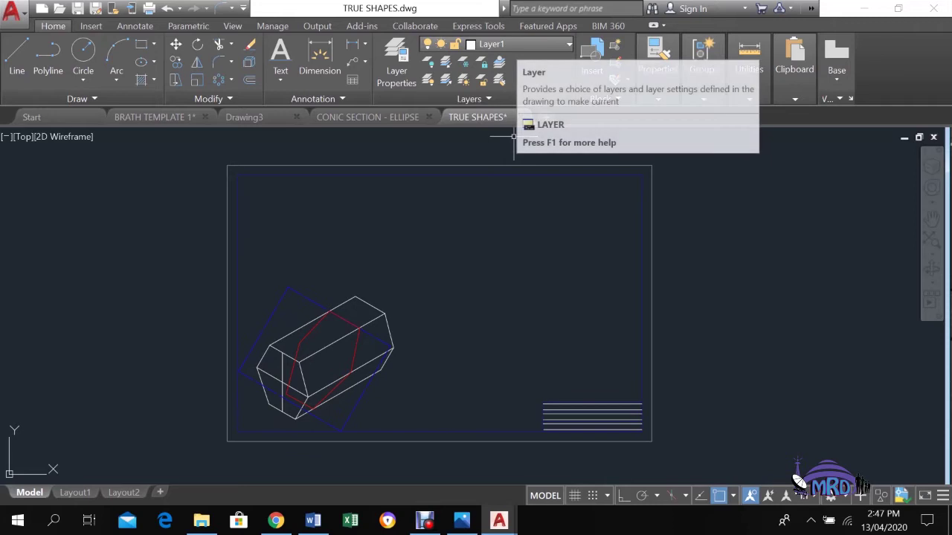
- Make Outline the current layer and turn it on
click(517, 45)
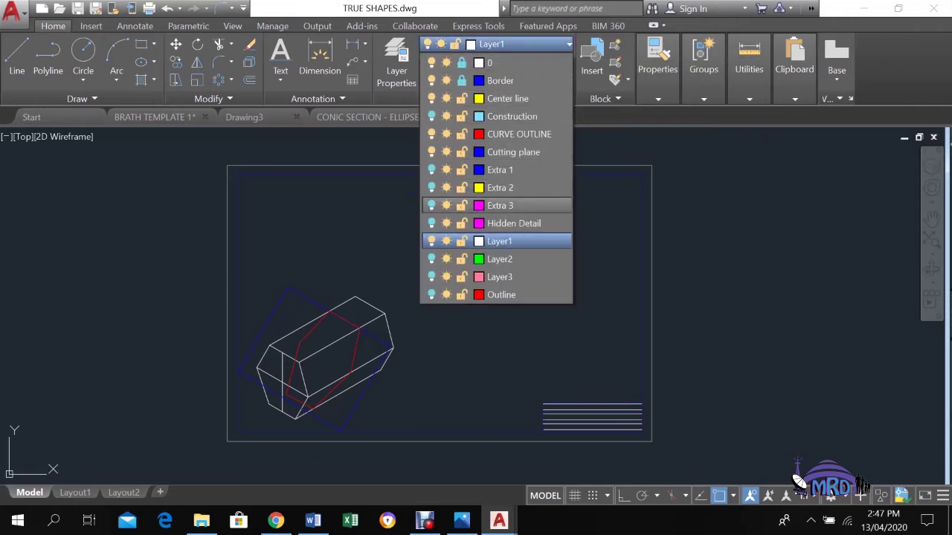
click(431, 240)
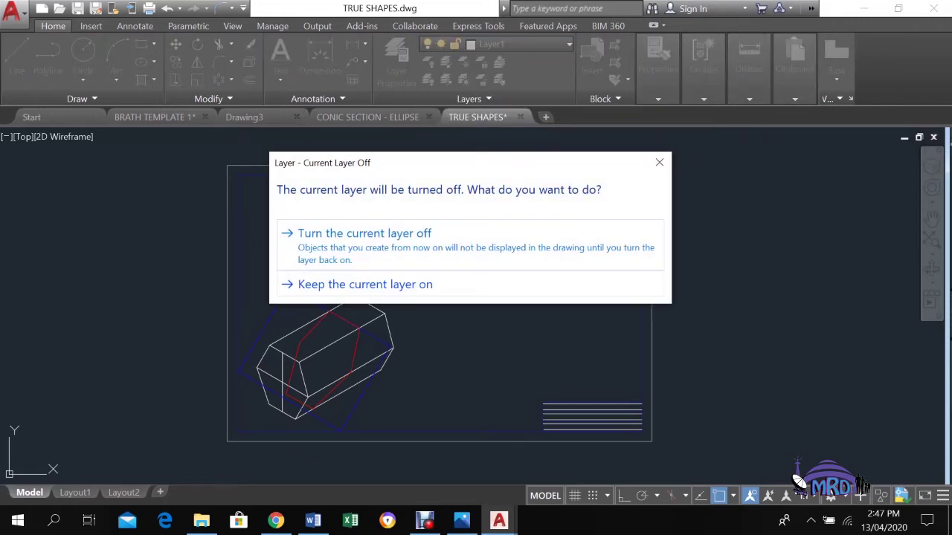
click(492, 247)
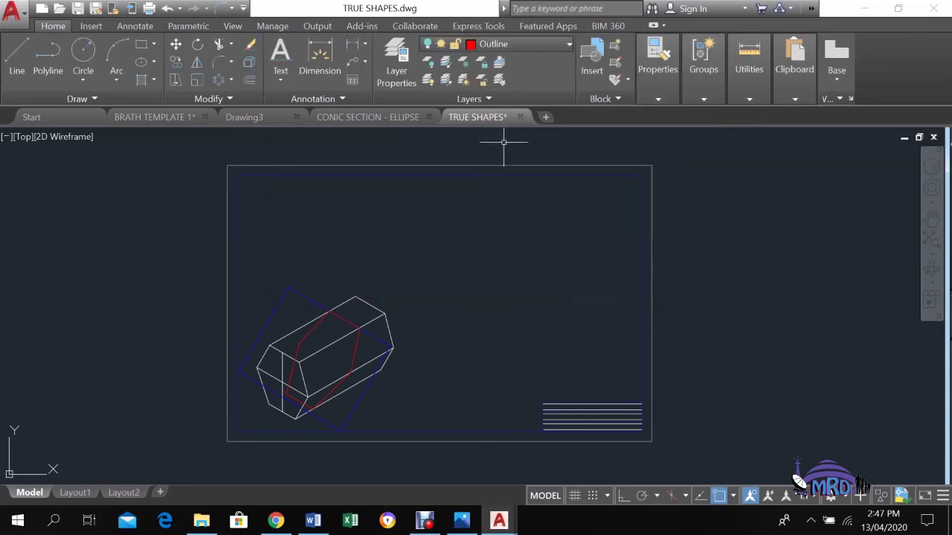
click(513, 44)
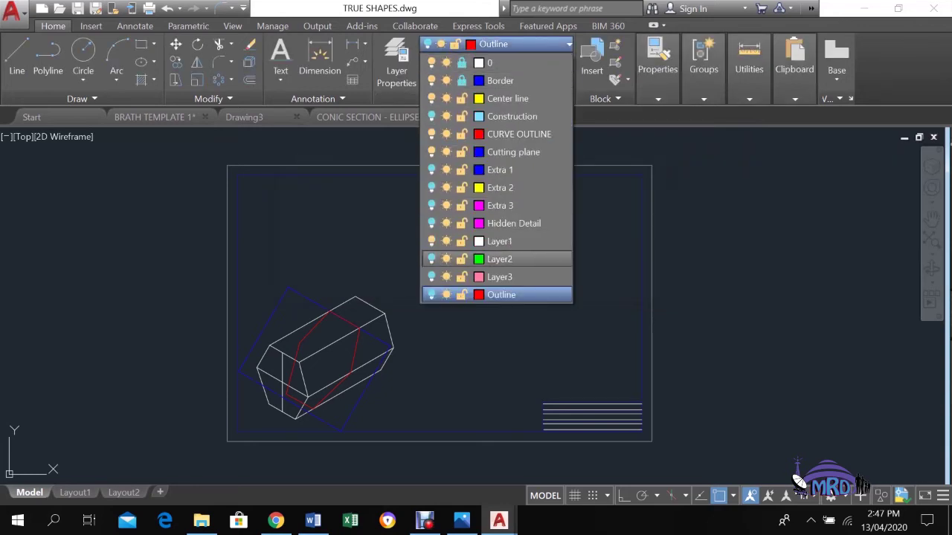
click(431, 294)
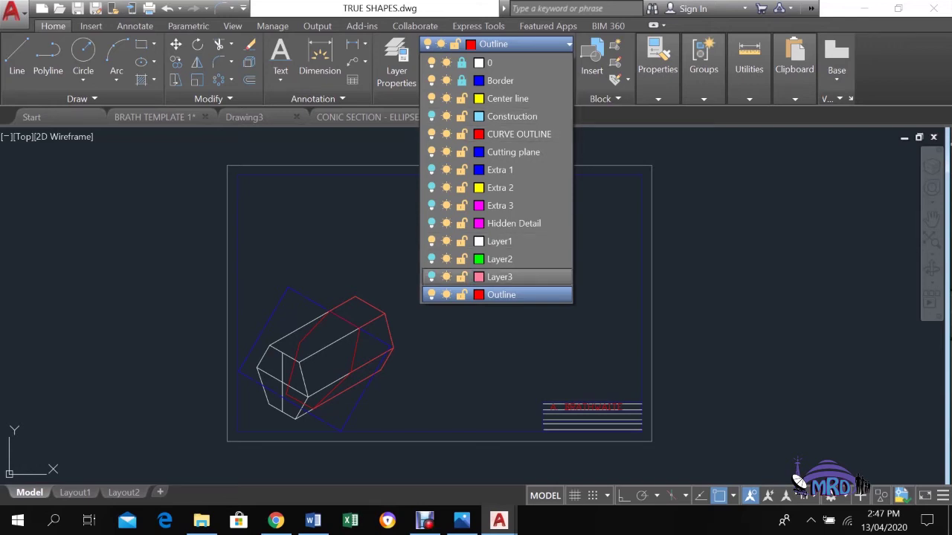
- Turn off Layer1 and the Cutting plane layer so only the cut prism is displayed
click(431, 240)
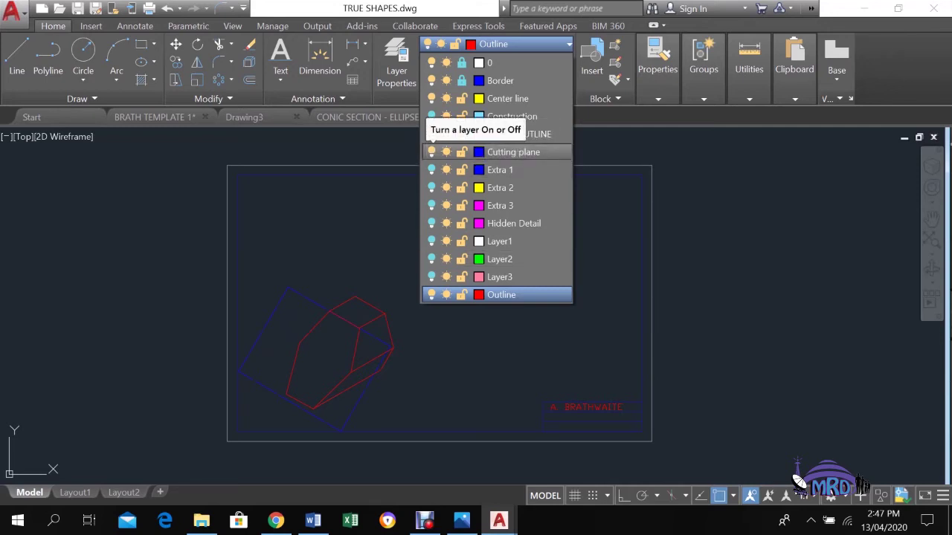
click(431, 152)
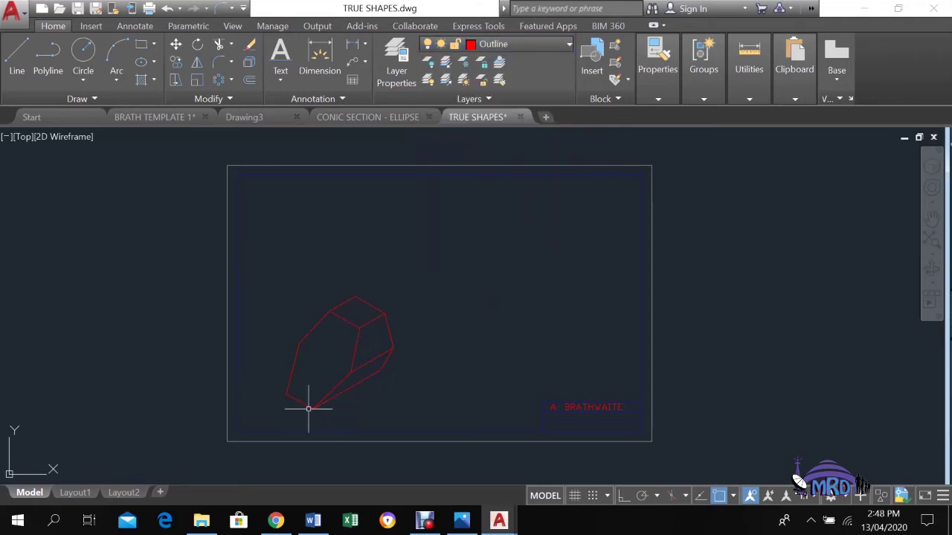
mouse_move(366, 324)
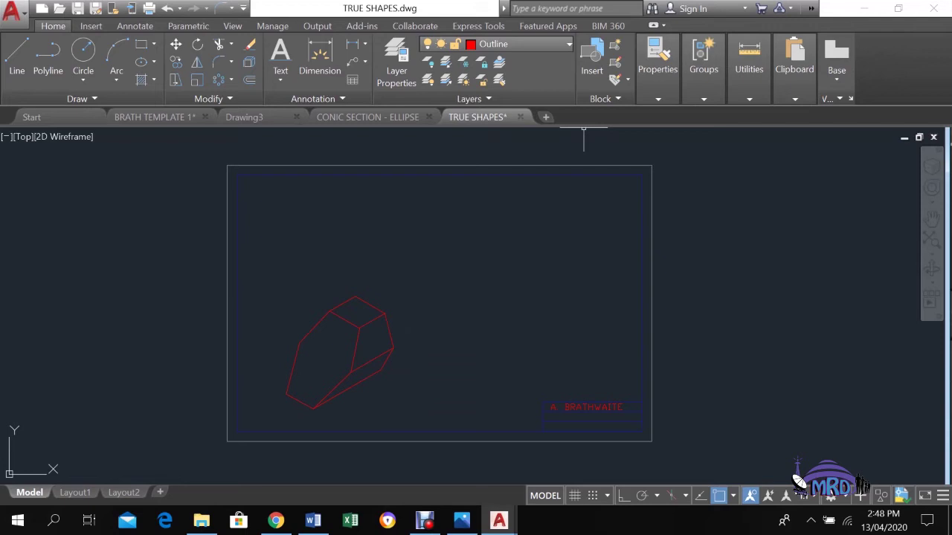
- Turn on the Construction layer to show the construction lines of the orthographic views
click(520, 43)
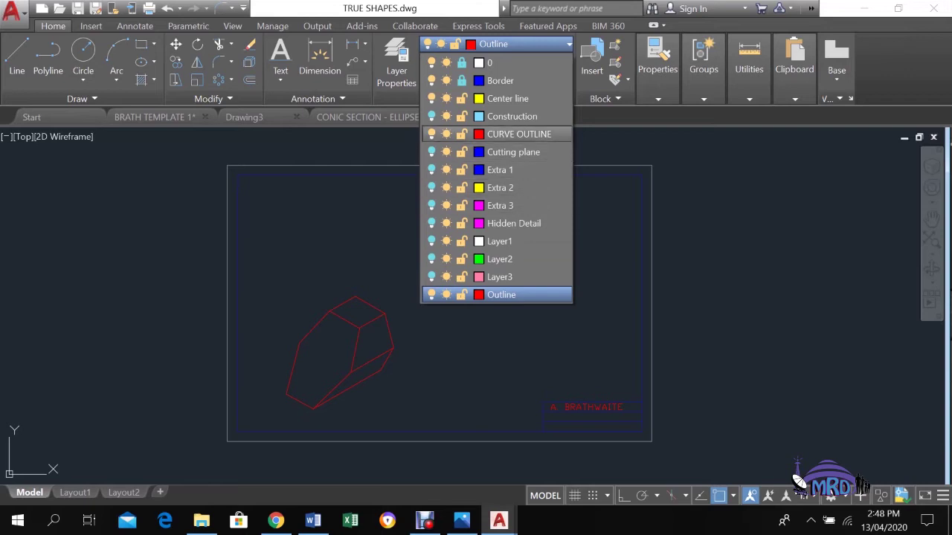
click(431, 116)
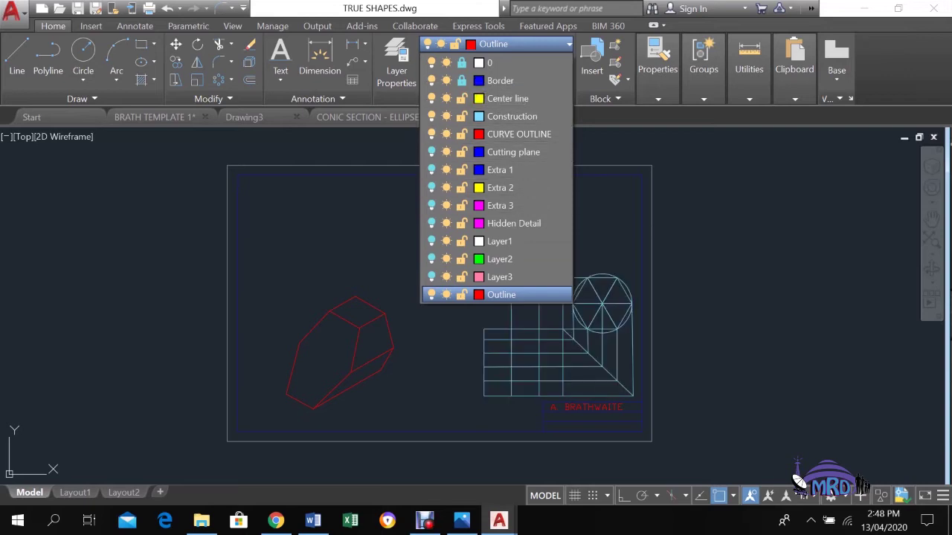
click(388, 246)
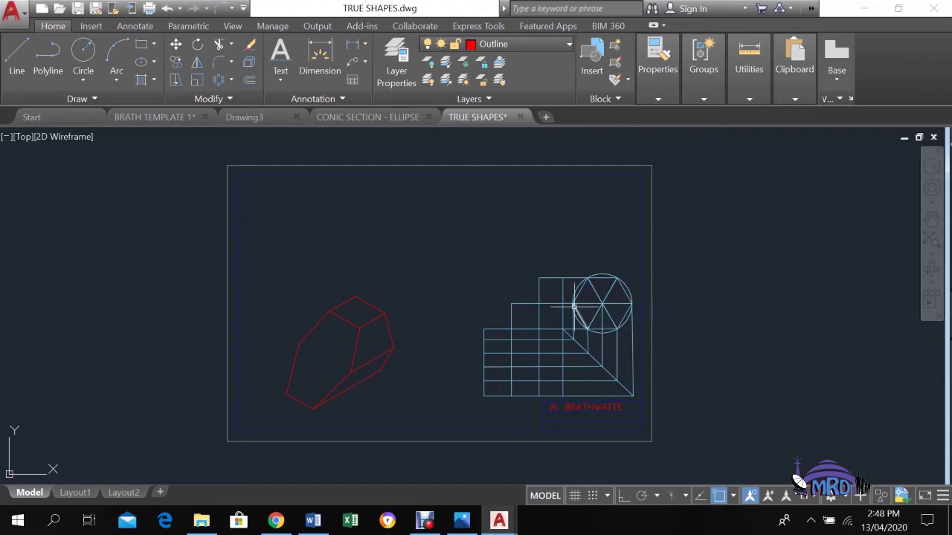
right_click(621, 342)
key(Escape)
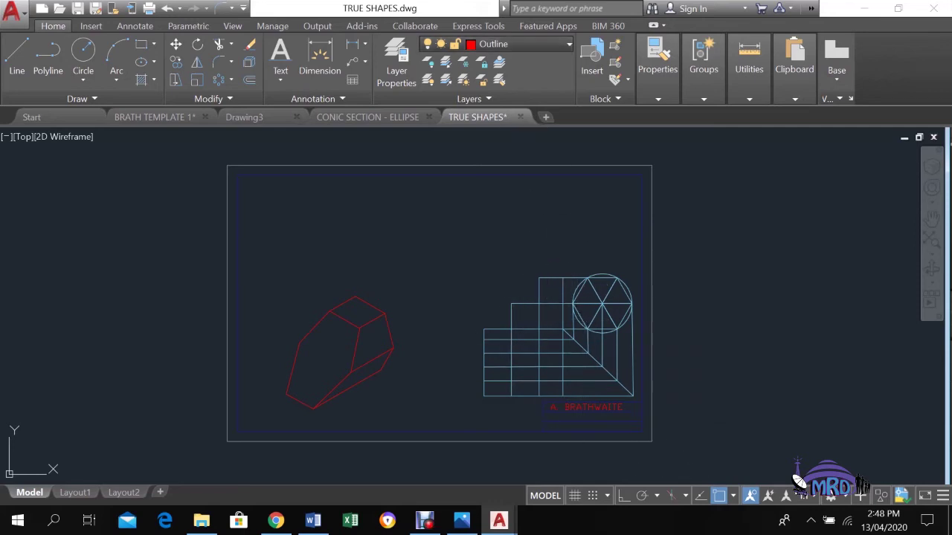
- Turn on the Extra 2 layer with the orthographic view outlines and turn off the Construction layer
click(521, 44)
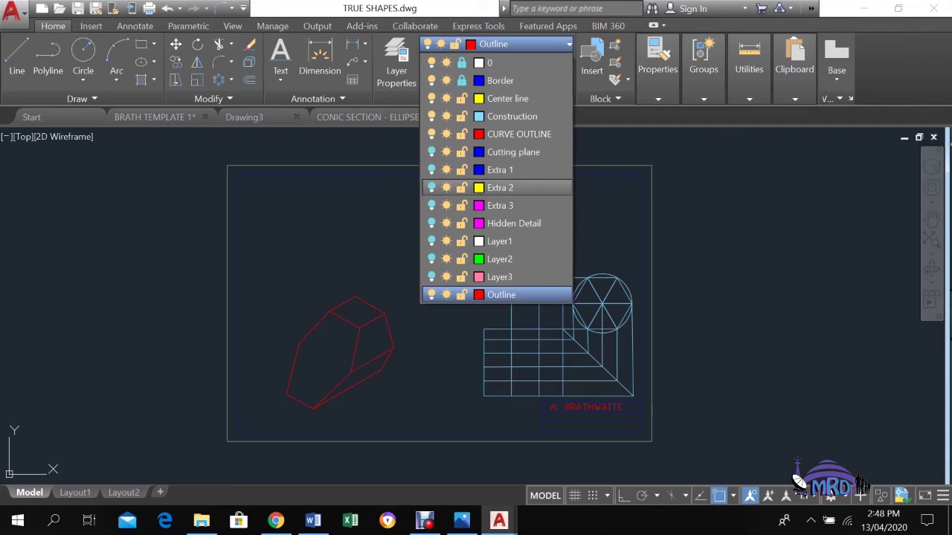
click(432, 188)
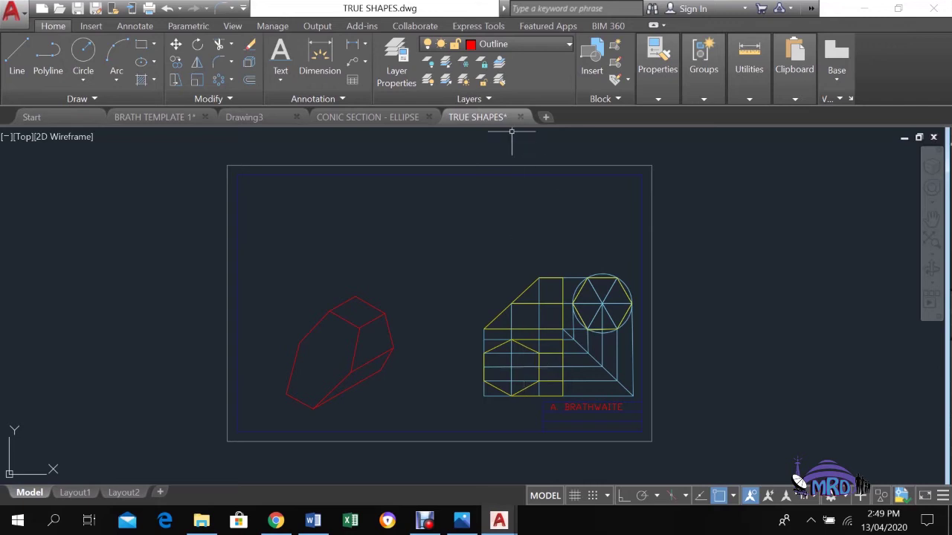
click(521, 44)
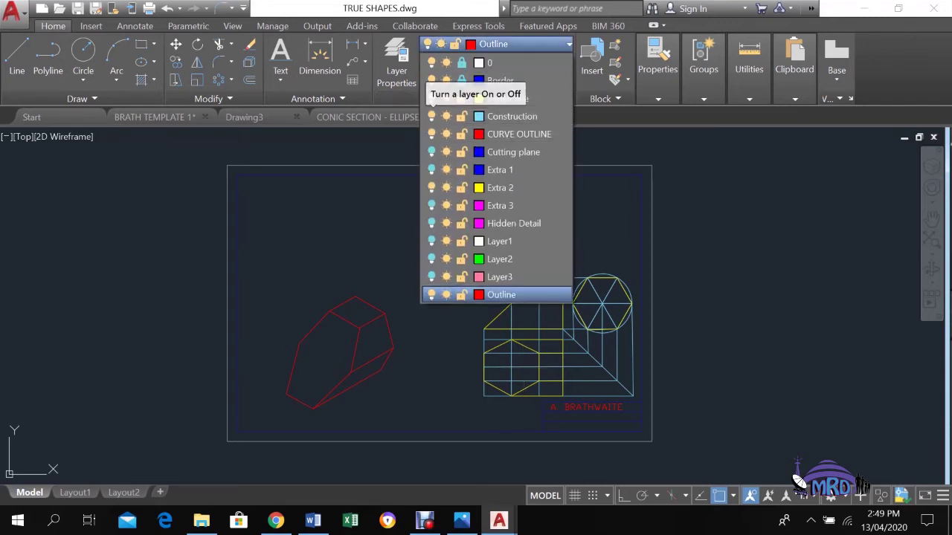
click(431, 116)
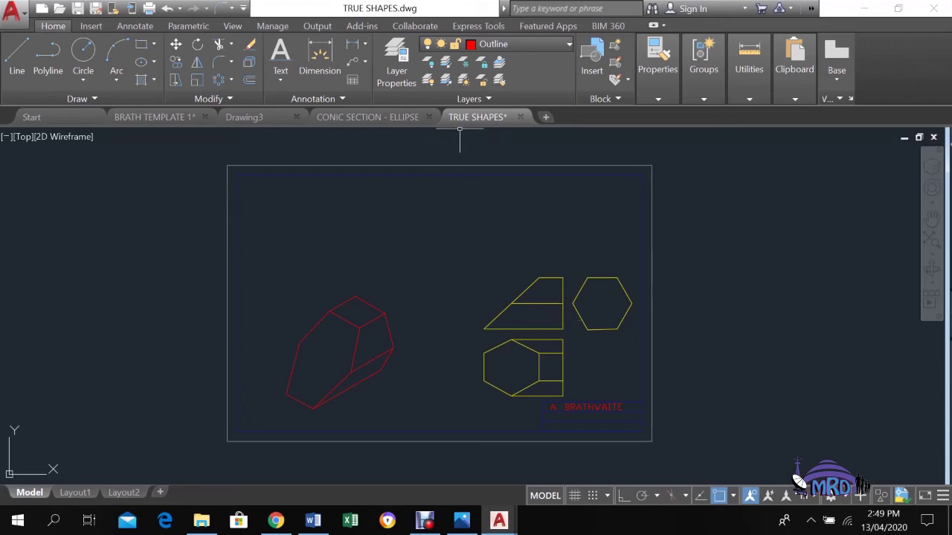
- Turn on the Hidden Detail layer to show the dashed reference lines for the true shape
click(513, 44)
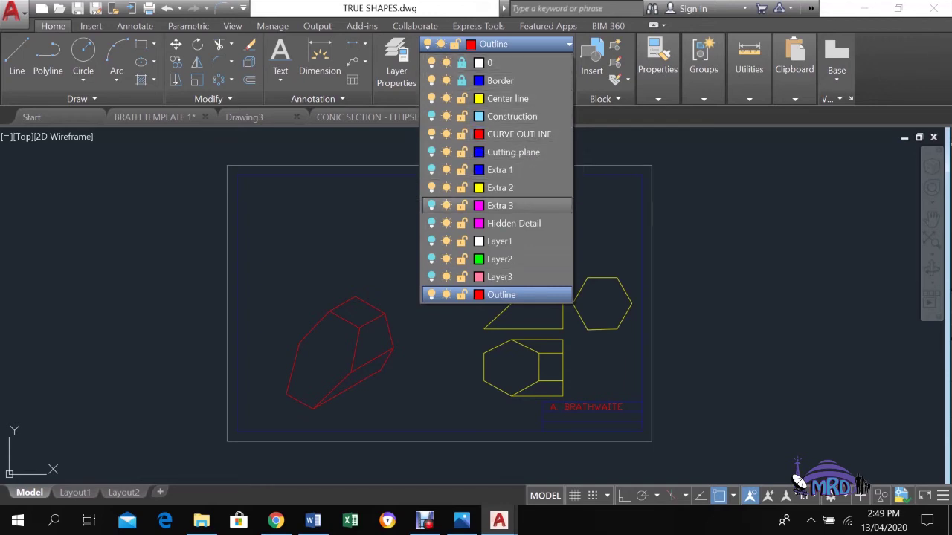
click(501, 295)
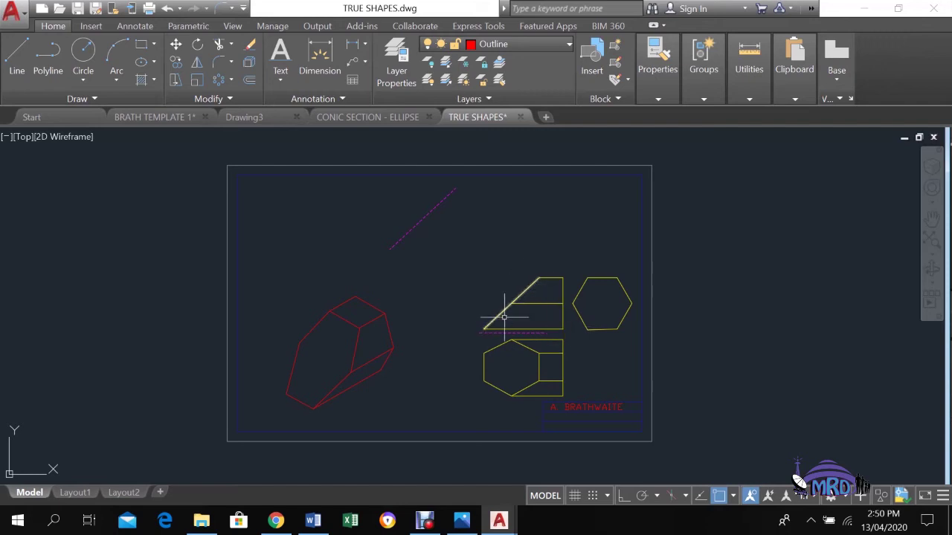
click(529, 278)
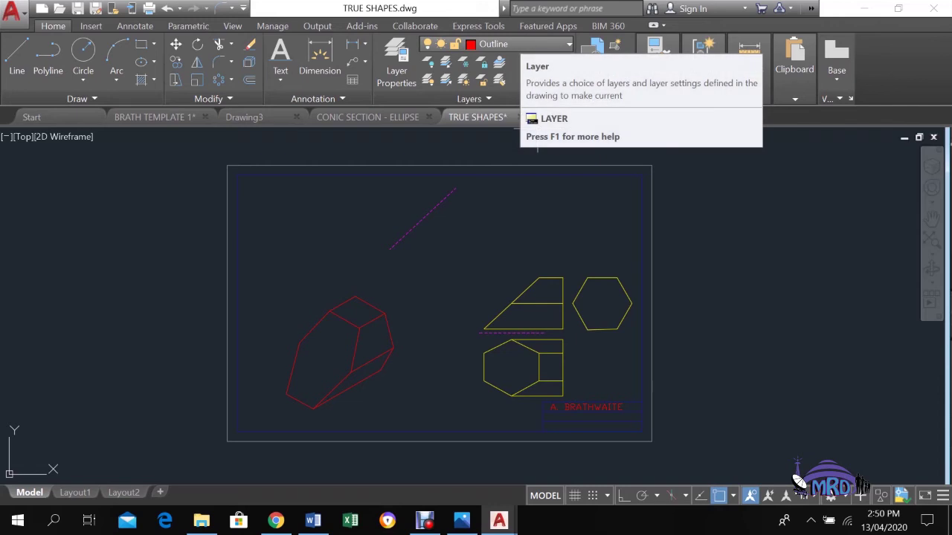
- Turn on the Extra 3 layer to show the projection lines from the sloping cut face
click(521, 44)
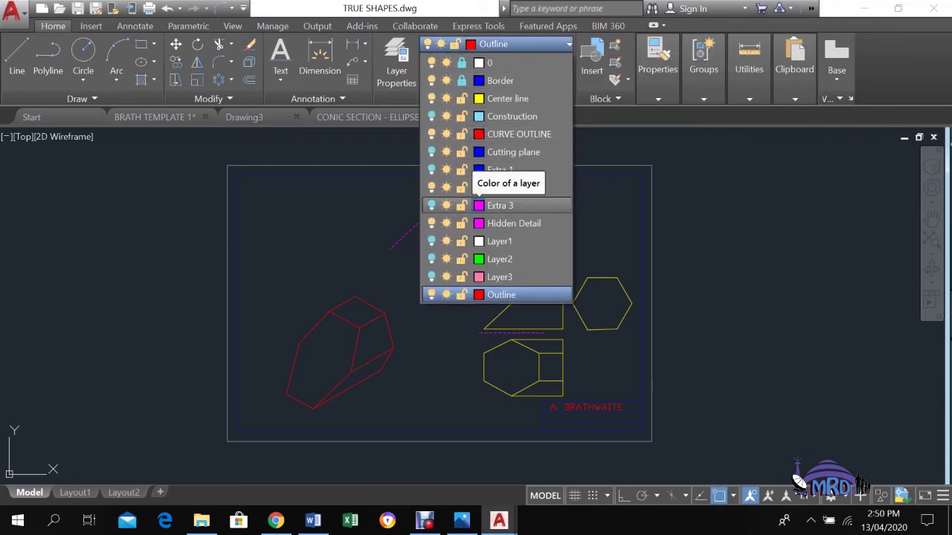
click(431, 205)
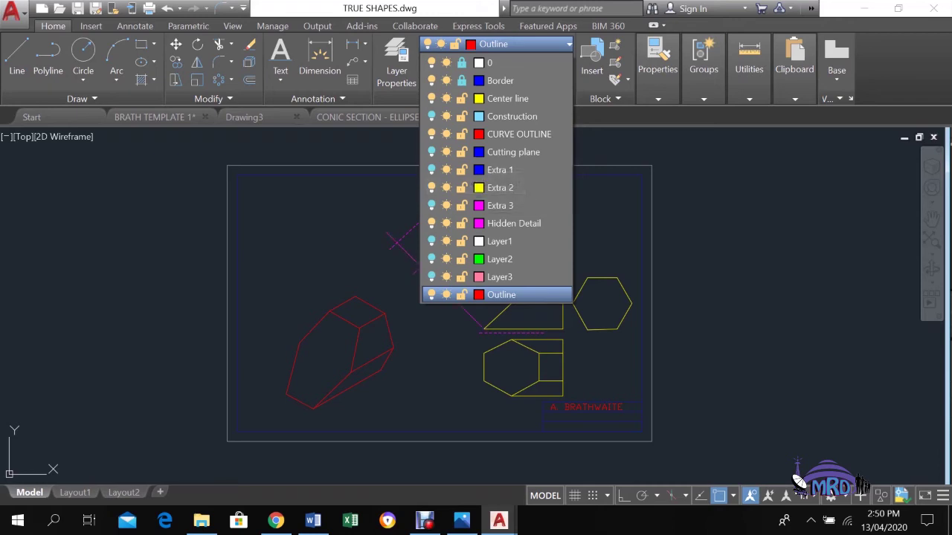
click(364, 206)
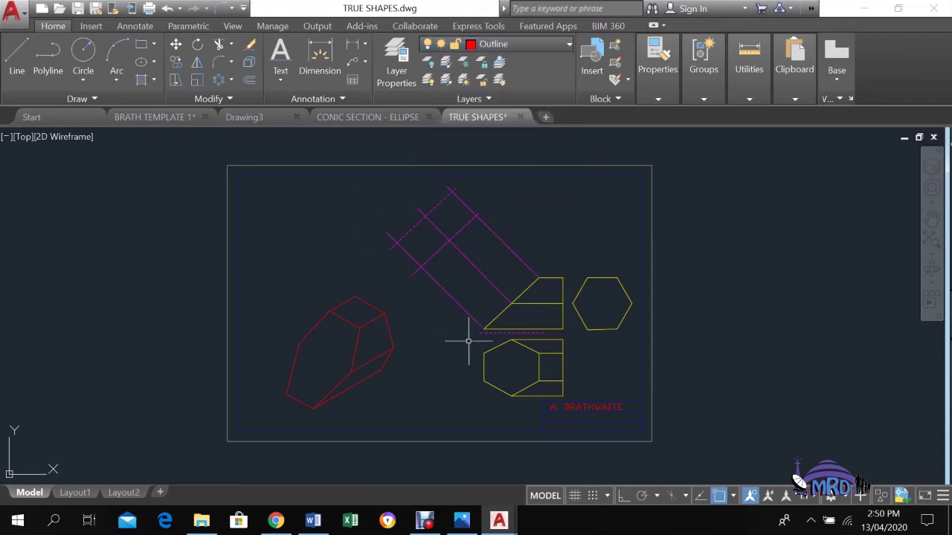
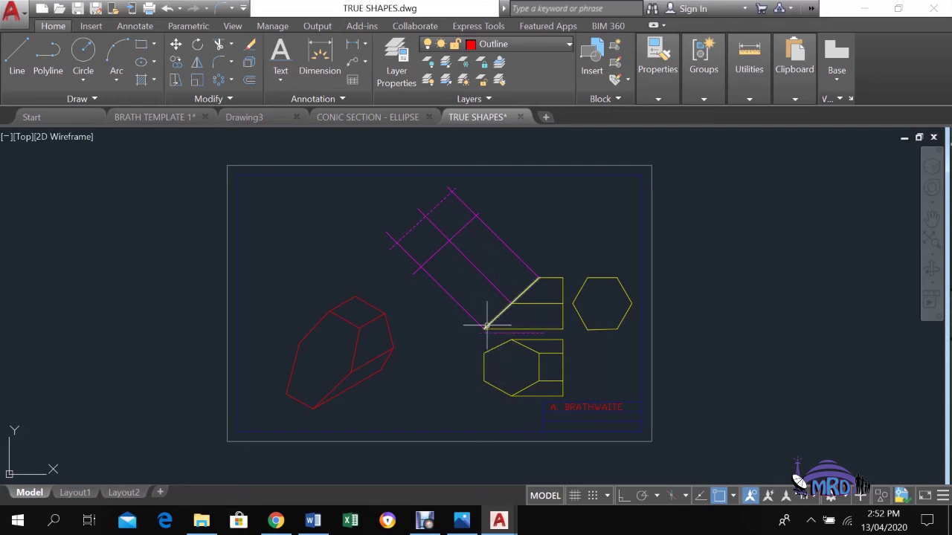
- Make Layer2 the current layer and turn it on to show the green corner marks on the true shape's projection lines
mouse_move(402, 247)
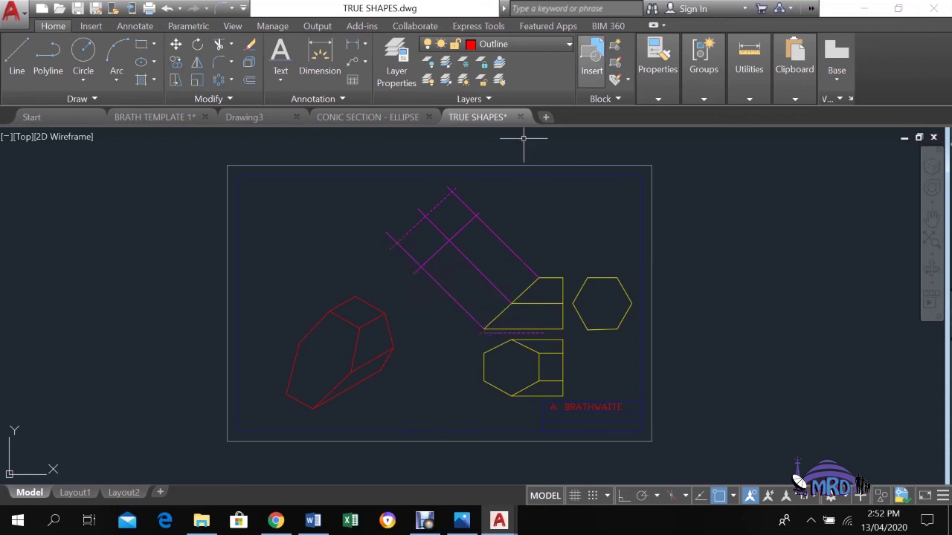
click(520, 44)
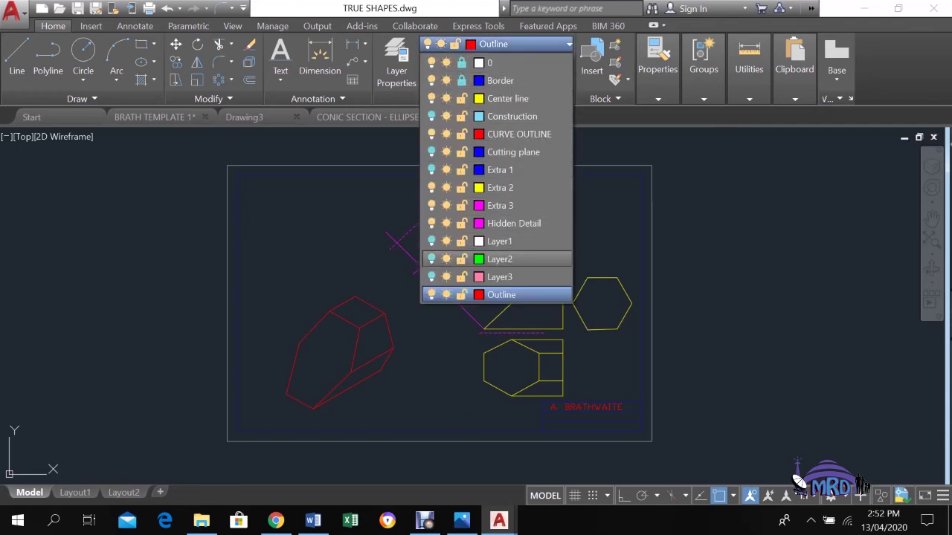
click(432, 294)
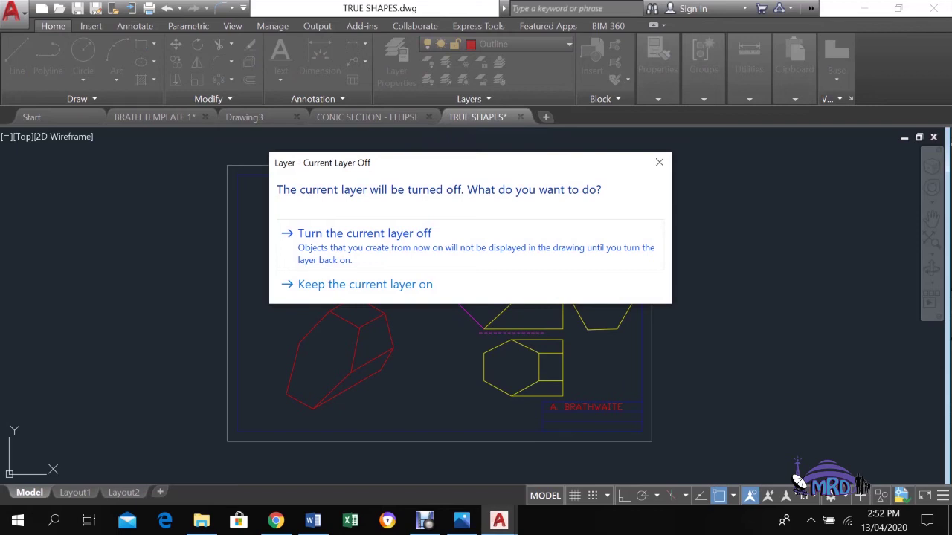
click(658, 162)
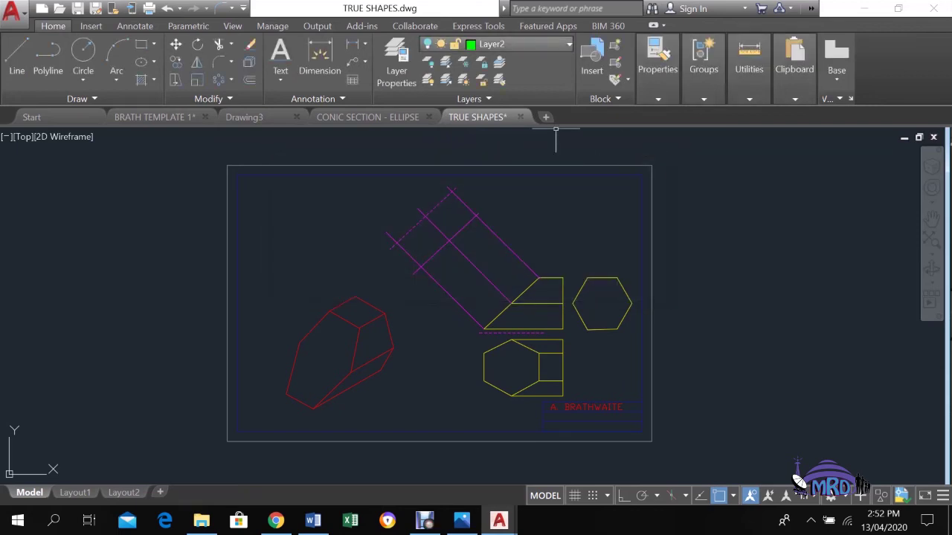
click(520, 44)
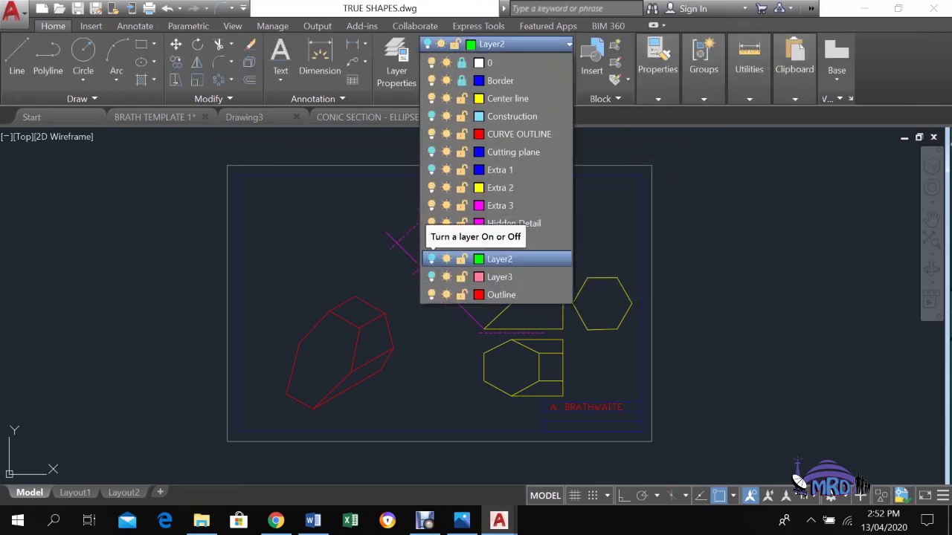
key(Escape)
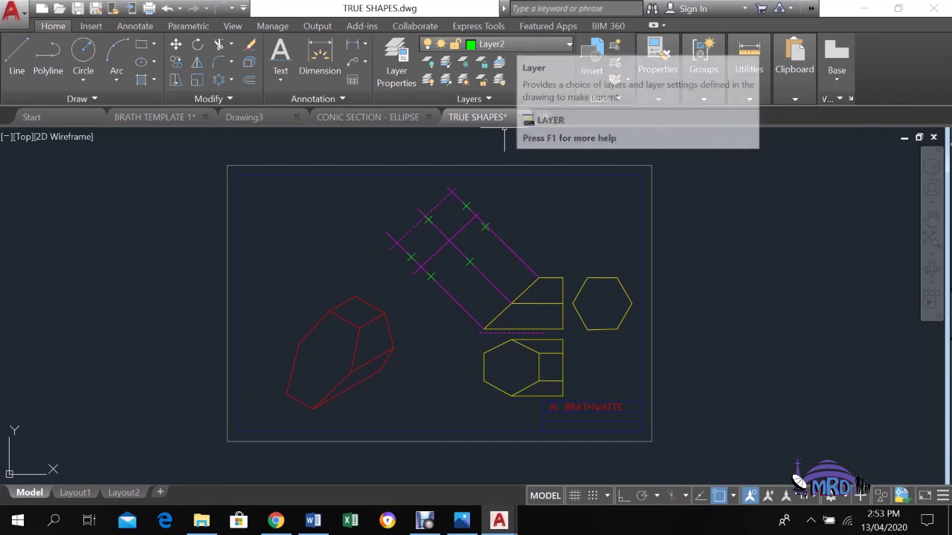
- Make Layer3 the current layer and turn it on to show the true shape outline and the X-Y labels
click(513, 45)
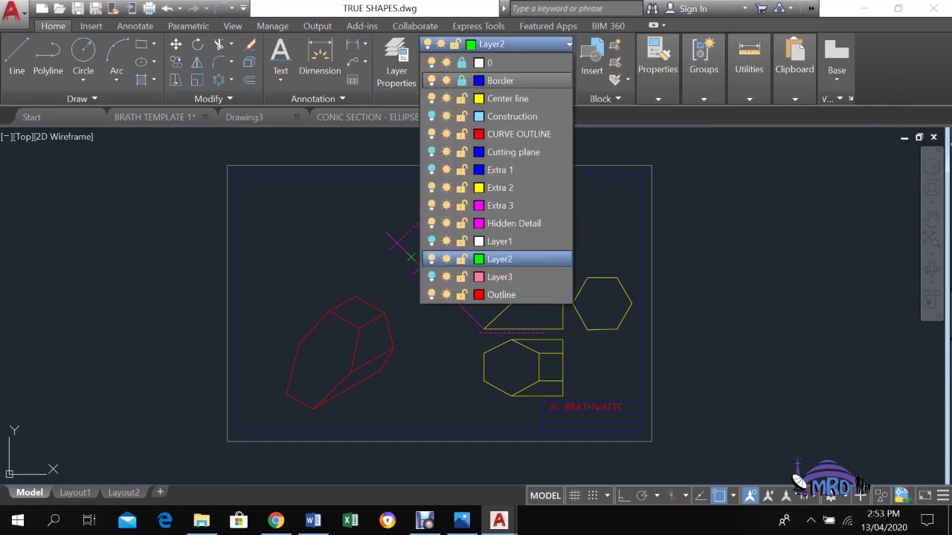
click(431, 259)
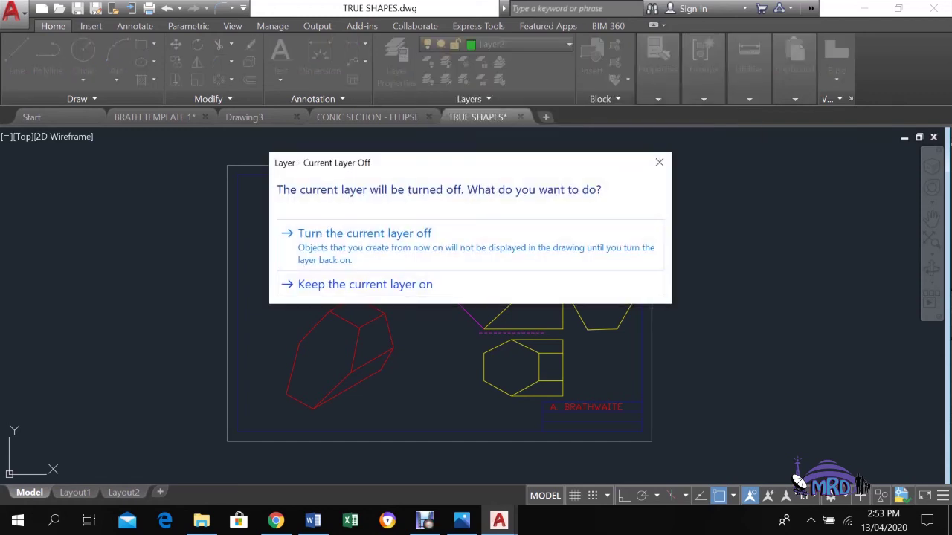
click(495, 245)
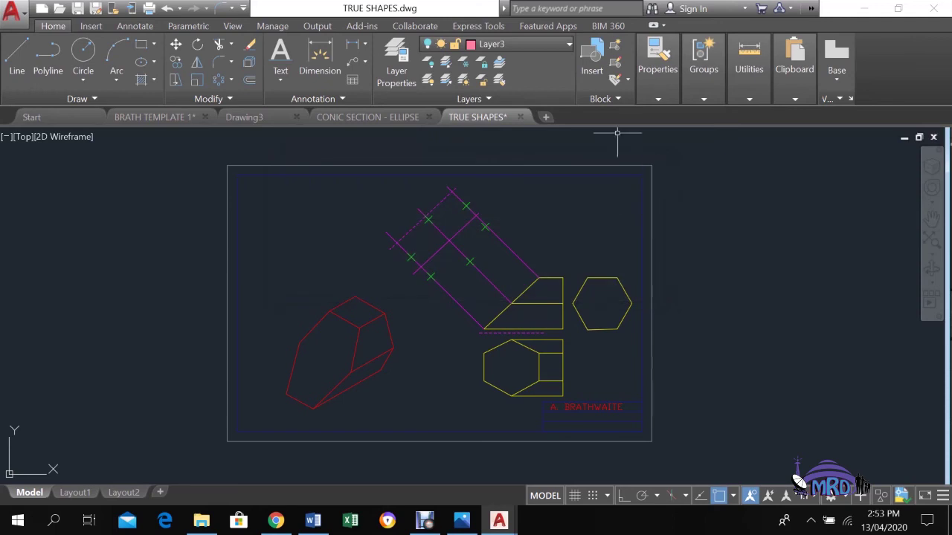
click(494, 44)
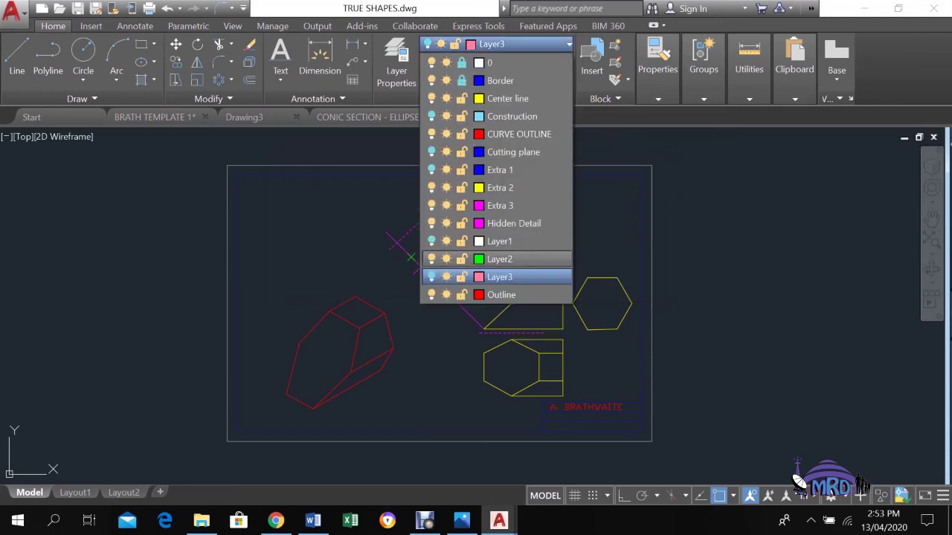
click(408, 270)
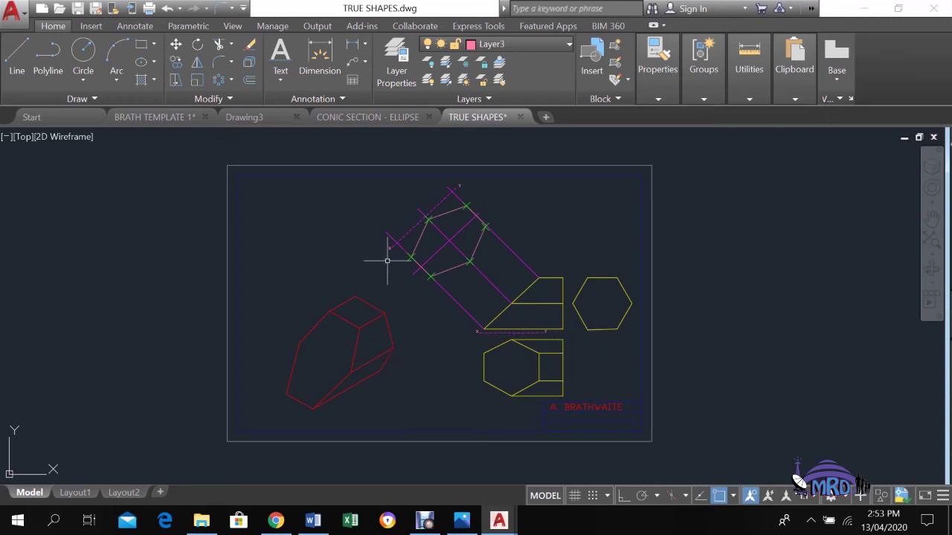
click(449, 188)
key(Escape)
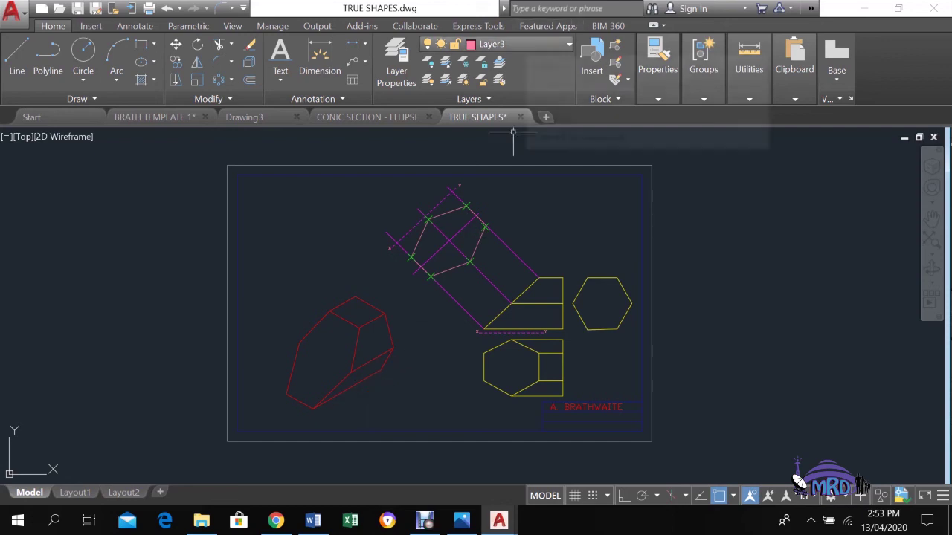
- Turn on the Construction layer and Layer1 to show the construction lines of the orthographic views and the pictorial prism
click(520, 44)
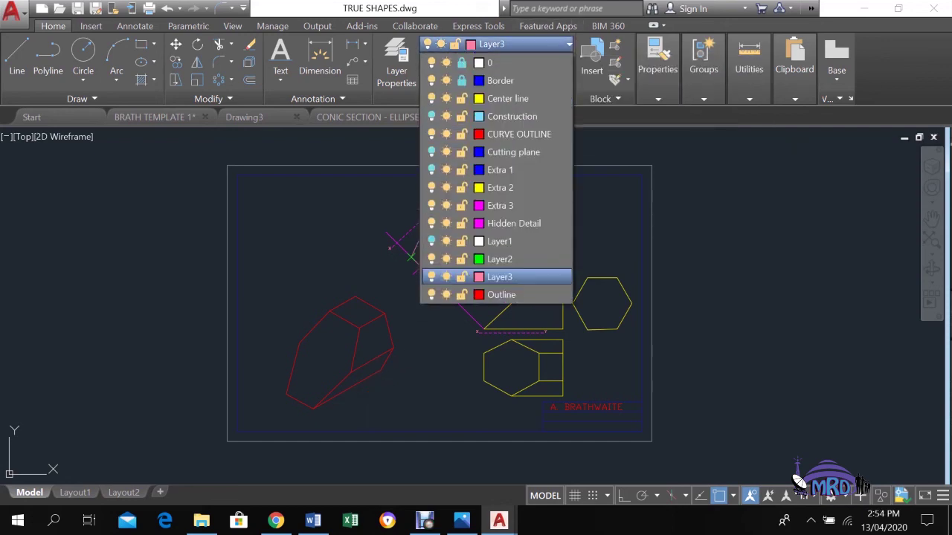
click(431, 116)
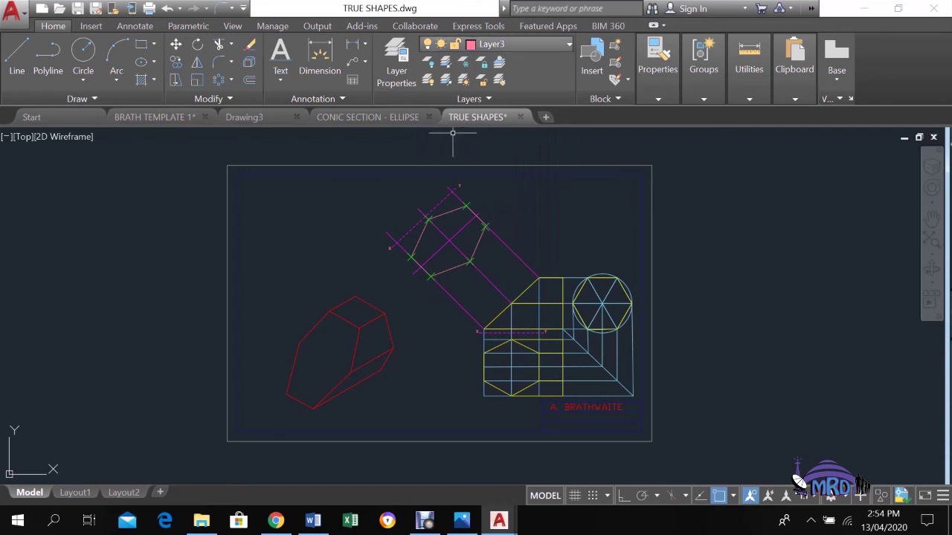
click(513, 44)
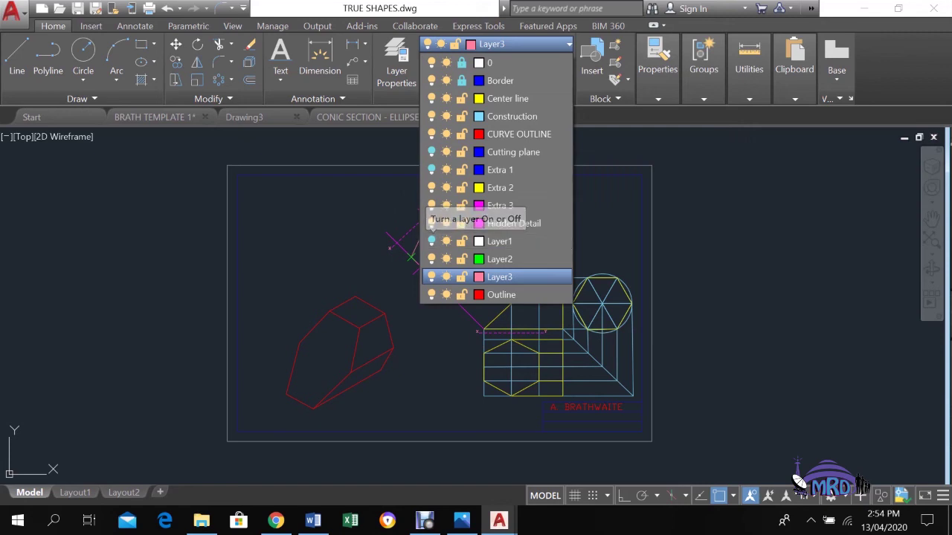
click(432, 240)
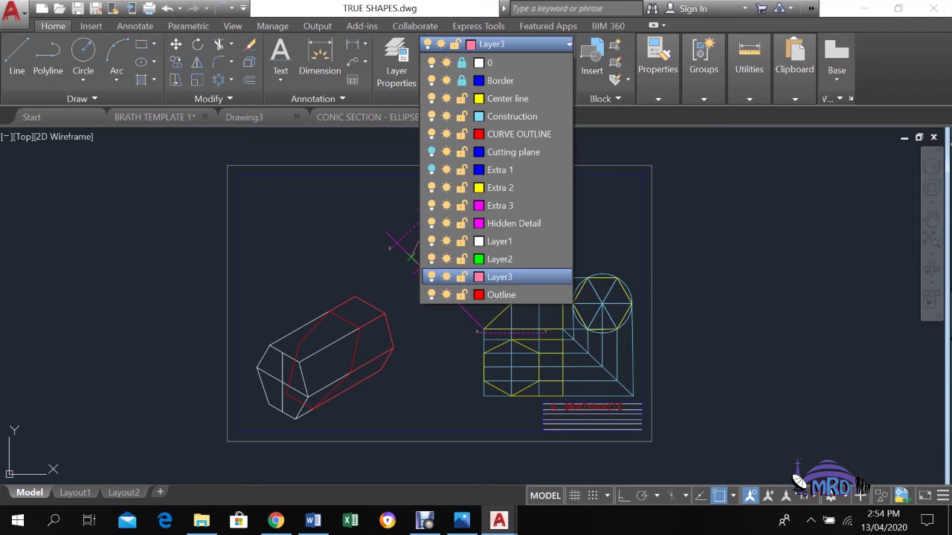
click(500, 276)
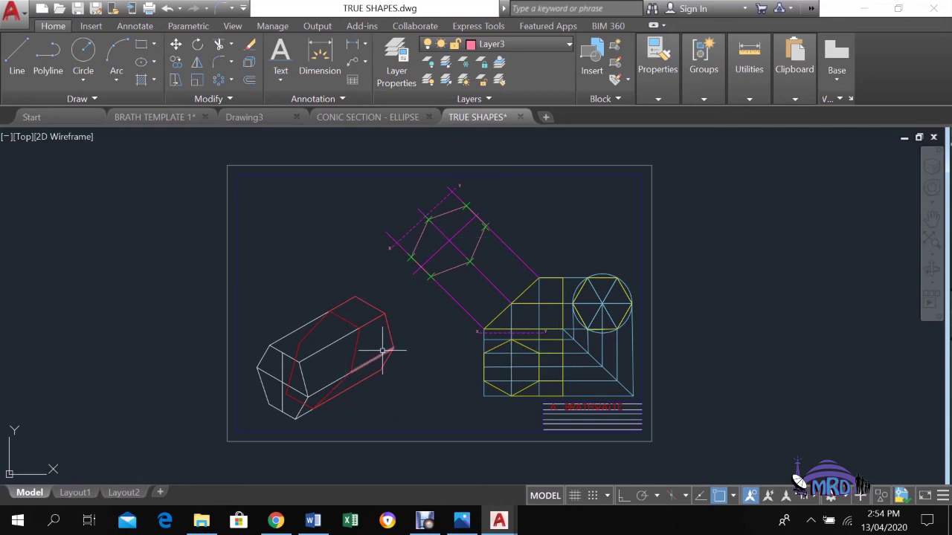
mouse_move(382, 350)
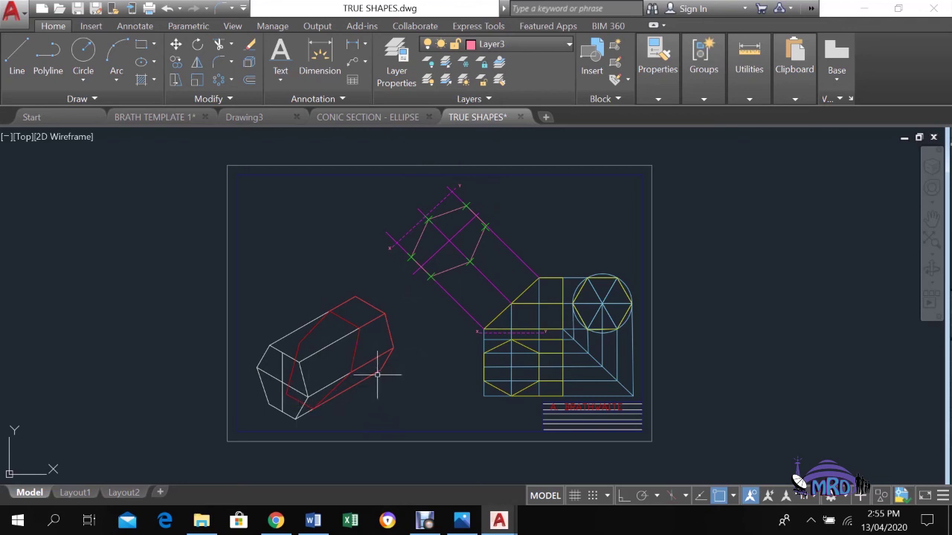
mouse_move(425, 520)
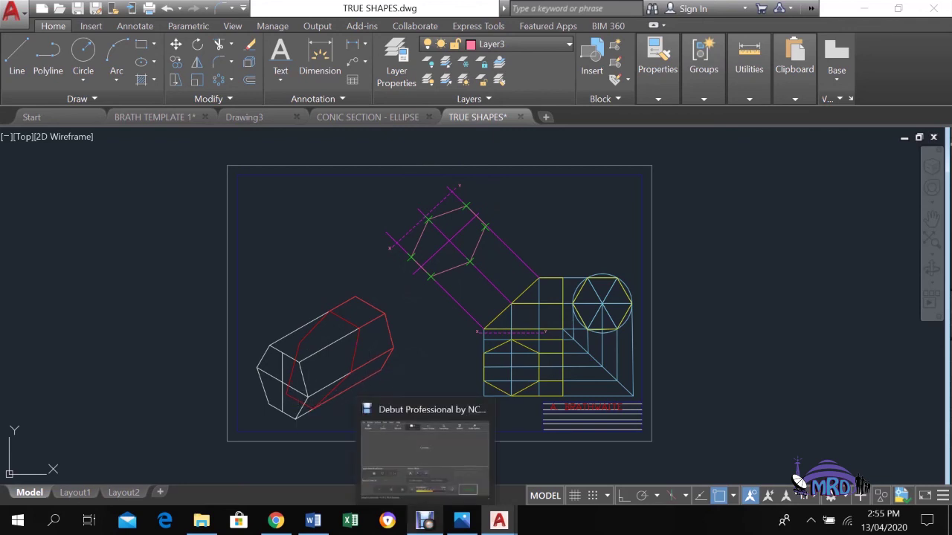
click(424, 520)
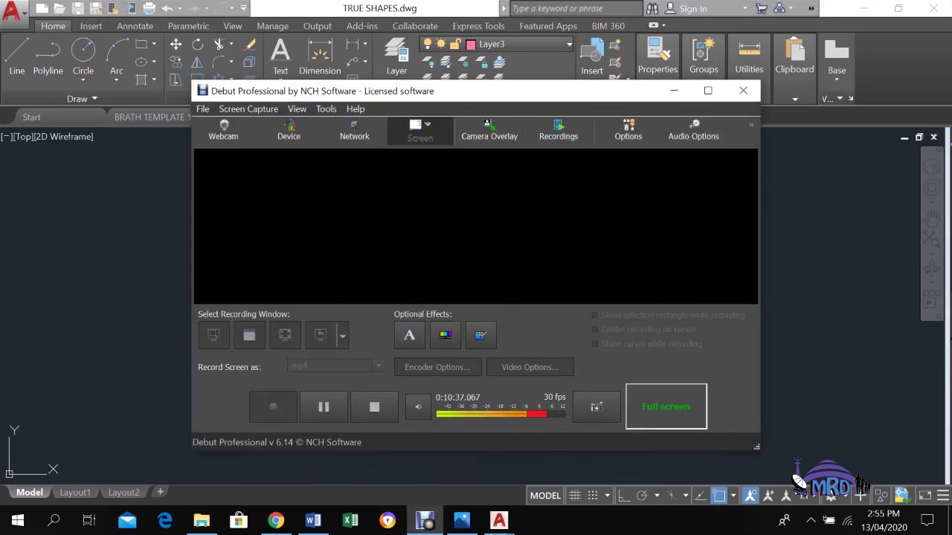